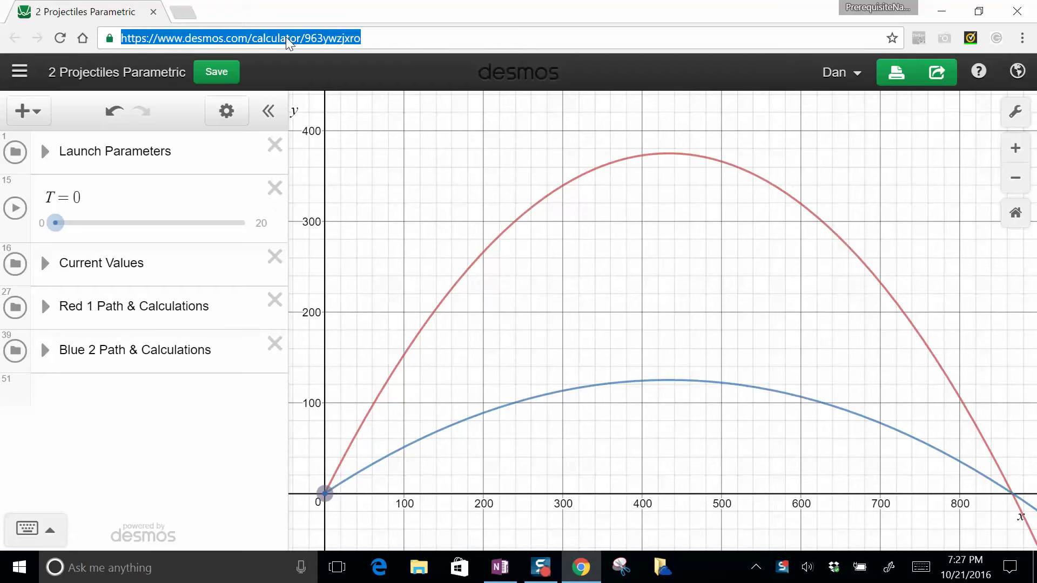
# Step: Switch from the Desmos graph to the OneNote page holding the graph's Desmos link and code 963ywzjxro
pyautogui.hotkey('alt', 'Tab')
pyautogui.hotkey('alt', 'Tab')
pyautogui.press('Tab')
pyautogui.press('Tab')
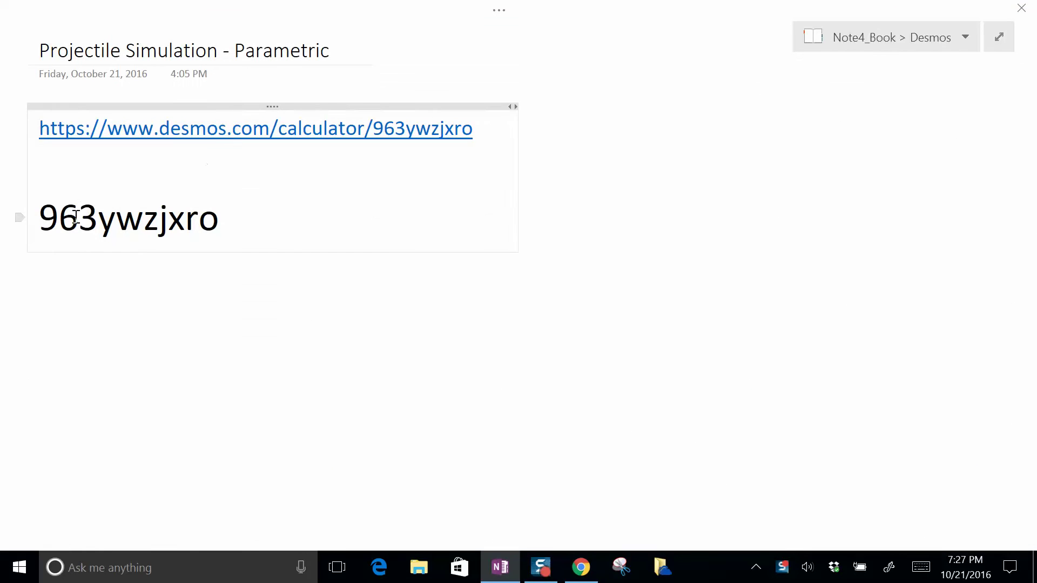
pyautogui.hotkey('alt', 'Tab')
# Step: Return to the Desmos graph in full screen and animate T from 0 to 20 along both arcs
pyautogui.press('Tab')
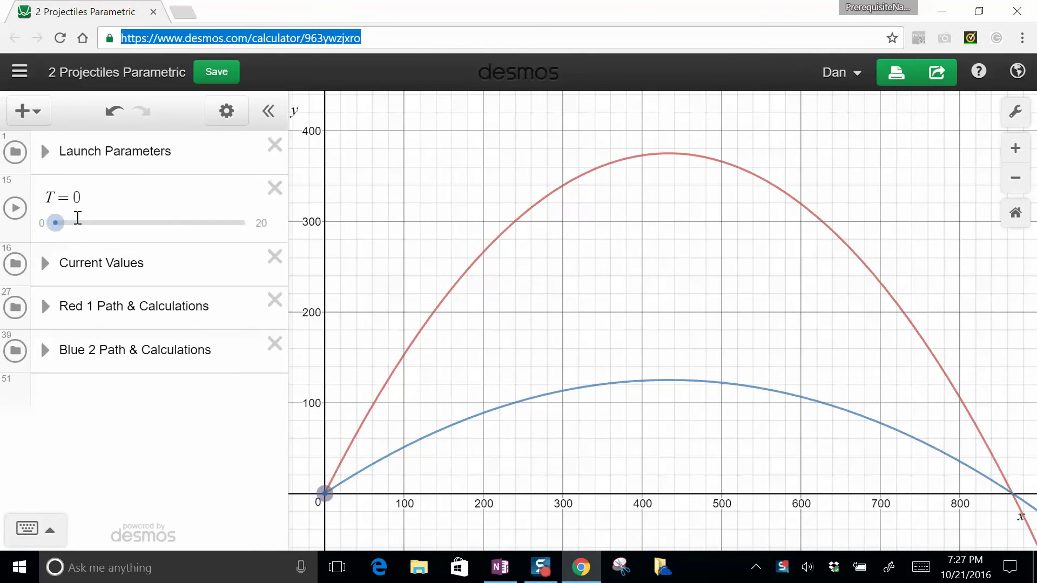
pyautogui.press('F11')
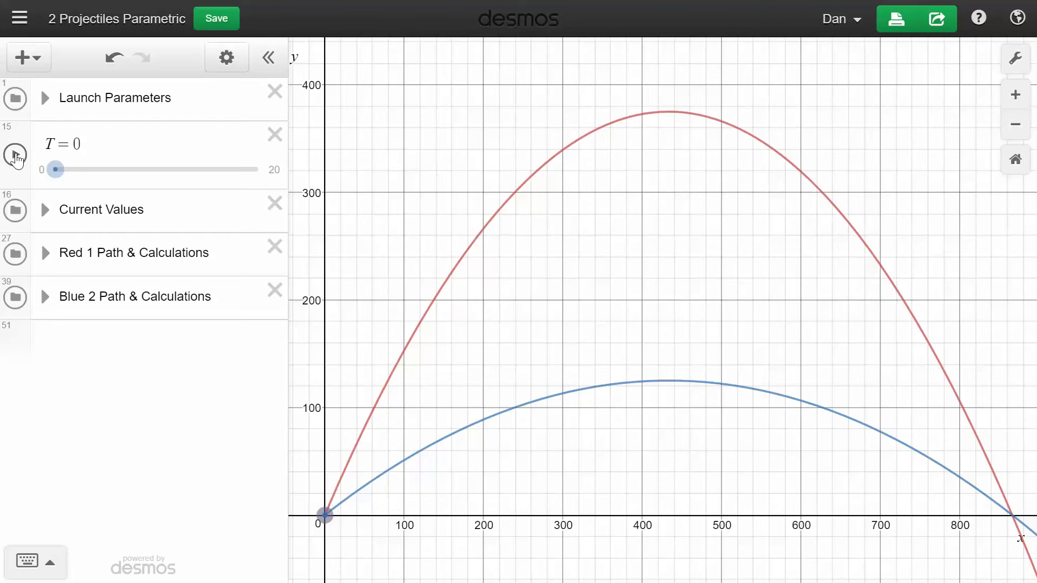
pyautogui.click(15, 156)
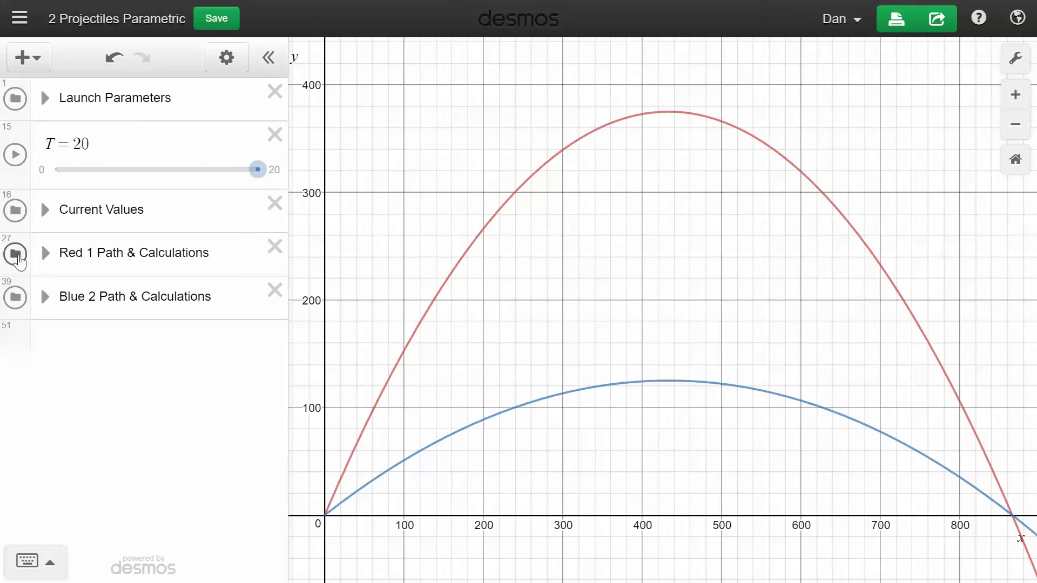
# Step: Expand Red 1 Path & Calculations and inspect its range, flight time, peak and path expressions
pyautogui.click(44, 253)
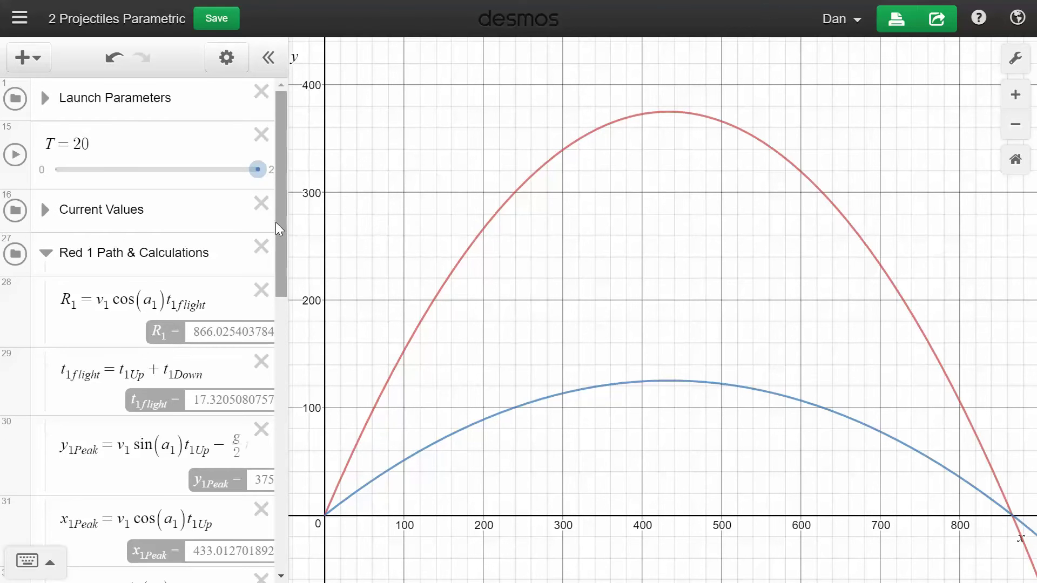
pyautogui.scroll(-4, 285, 292)
pyautogui.scroll(-8, 301, 311)
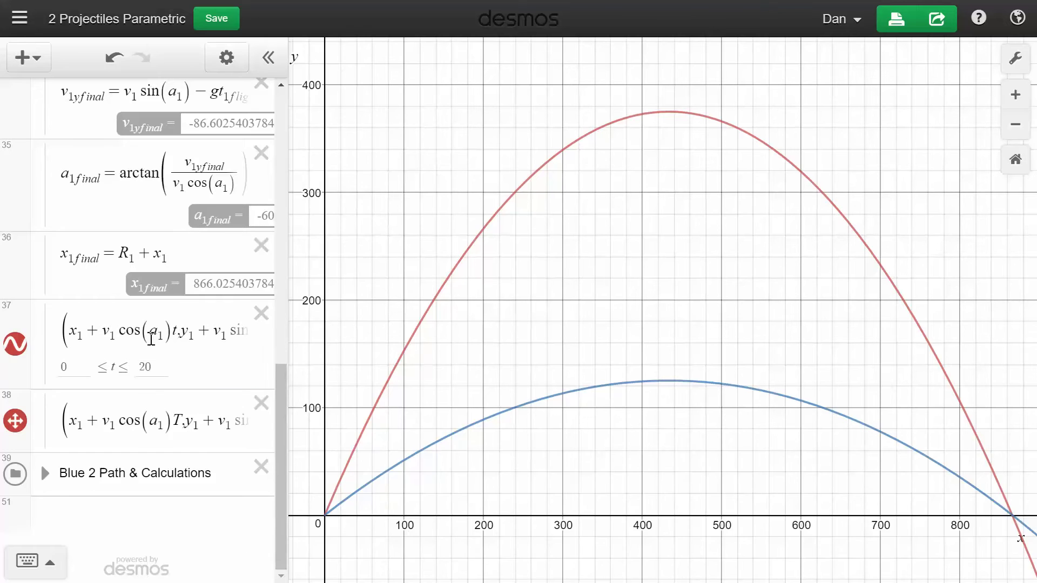
pyautogui.click(149, 333)
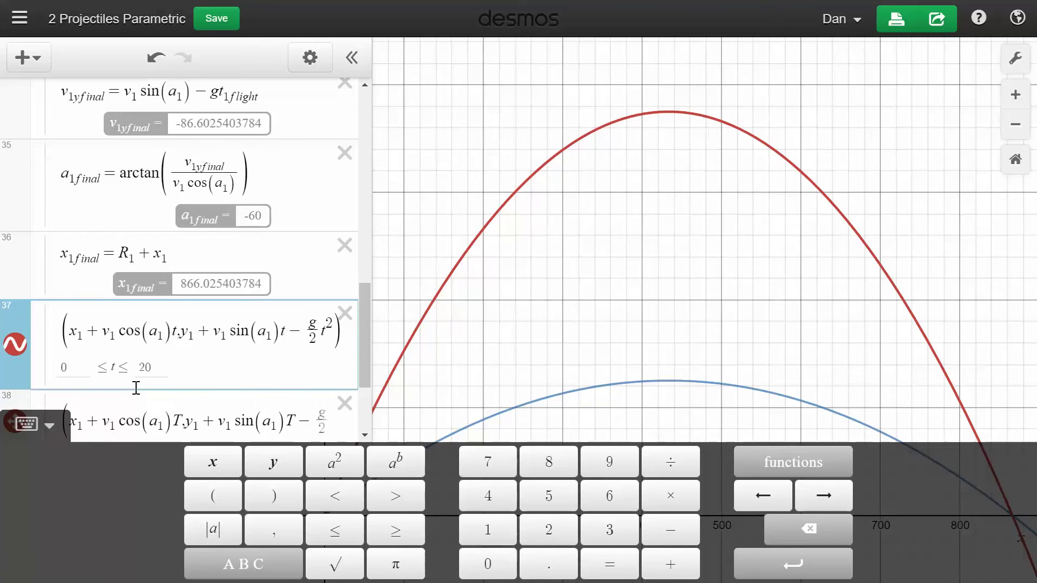
pyautogui.moveTo(361, 310); pyautogui.dragTo(360, 343)
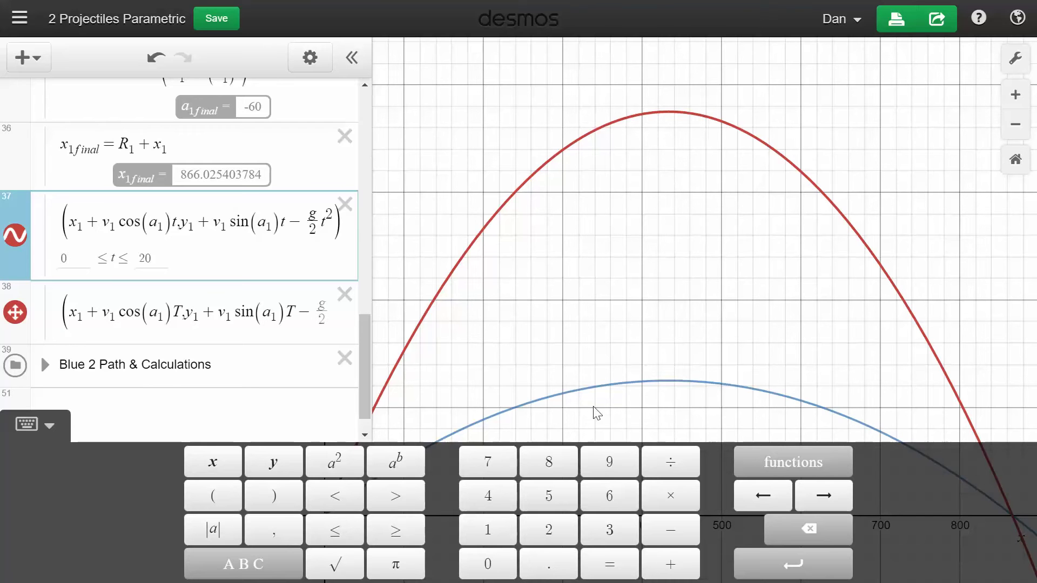
pyautogui.scroll(10, 40, 355)
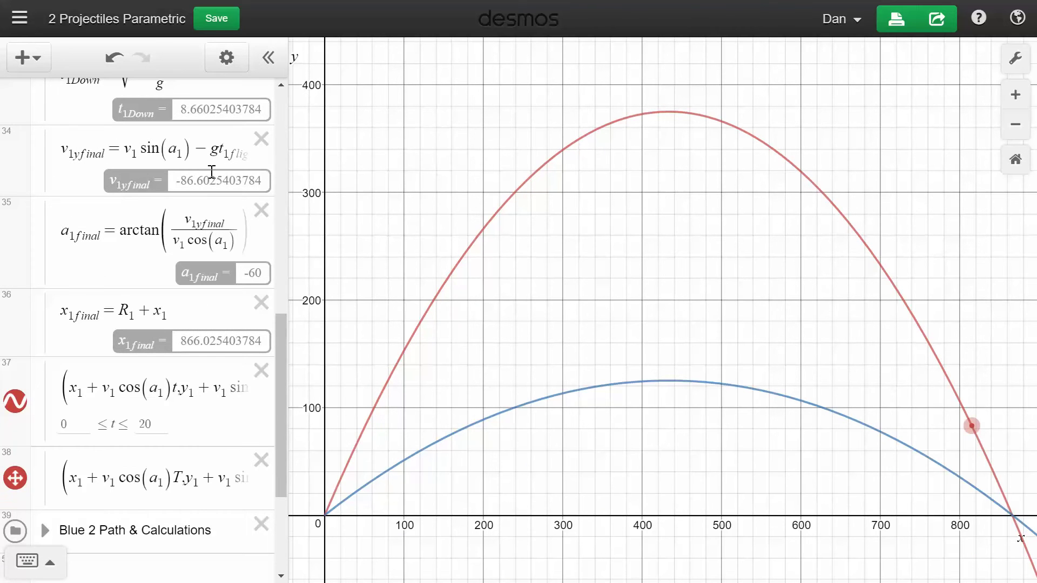
# Step: Scroll the expression list to the top and step the T slider back to 2
pyautogui.moveTo(284, 391); pyautogui.dragTo(80, 190)
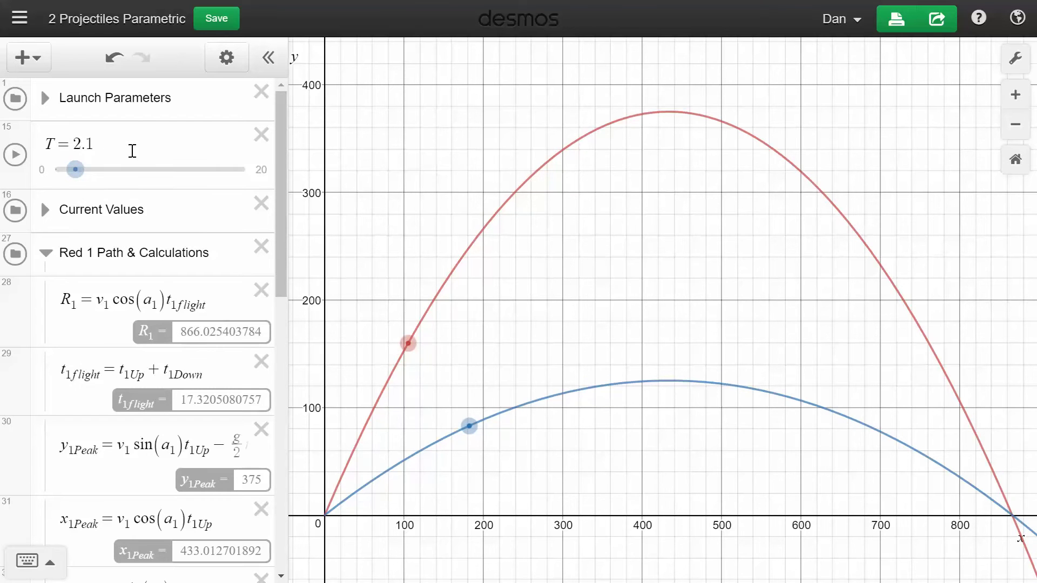
pyautogui.press('Left')
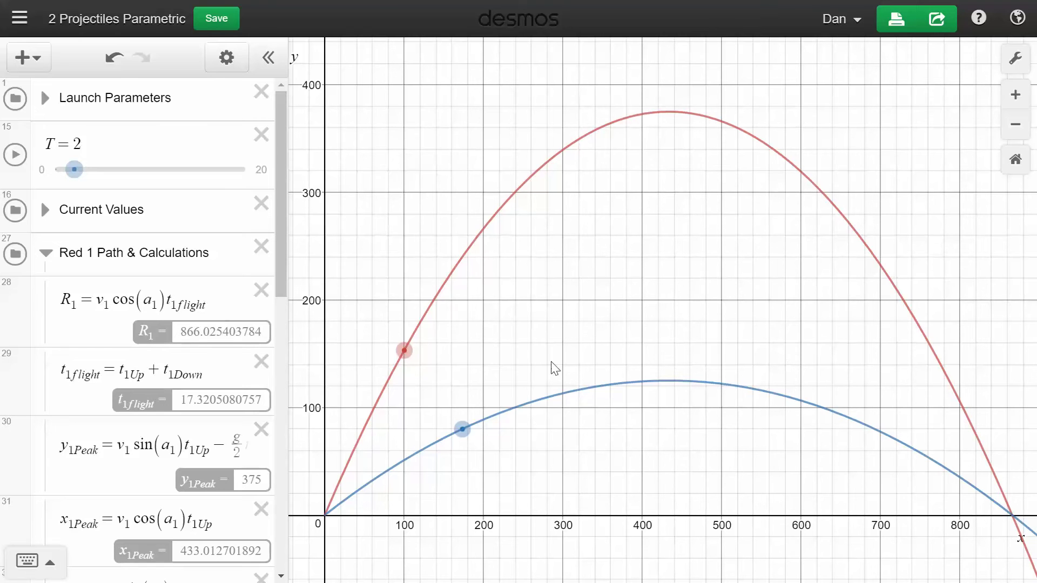
pyautogui.moveTo(280, 273); pyautogui.dragTo(274, 341)
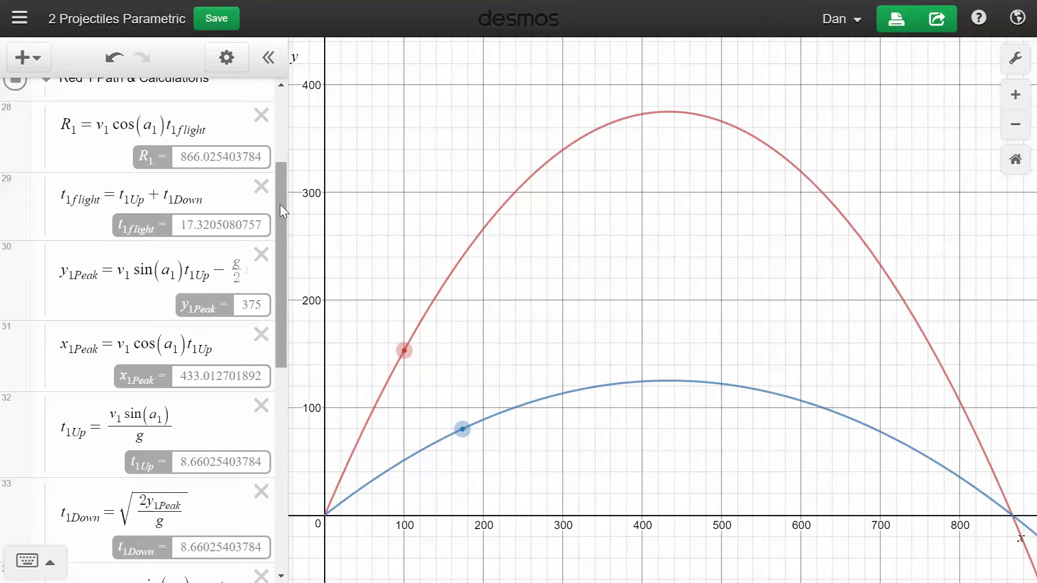
pyautogui.moveTo(280, 204); pyautogui.dragTo(277, 135)
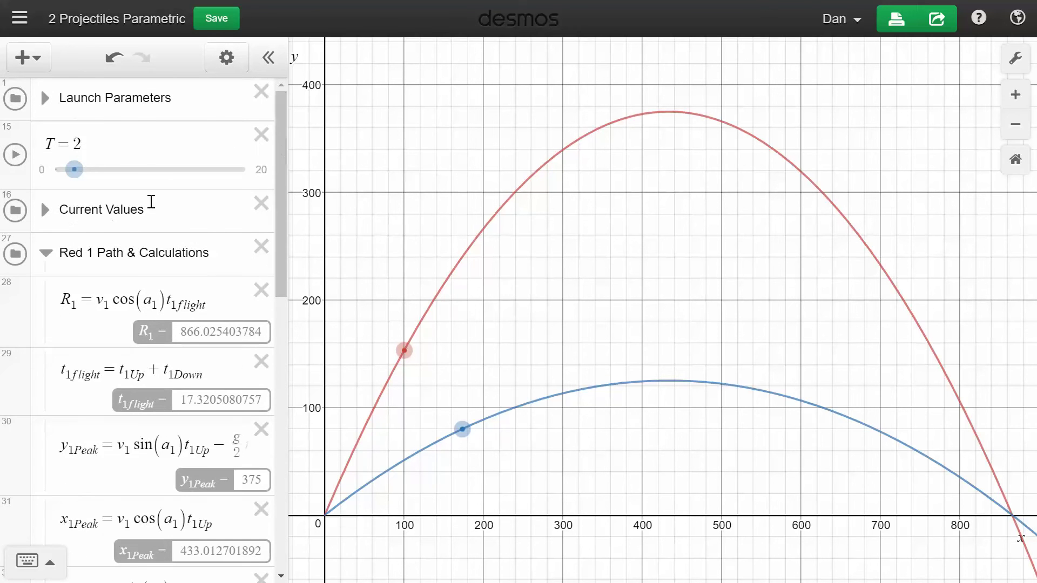
# Step: Collapse the Red 1 and Blue 2 folders, then hide and reshow both the blue and red arcs
pyautogui.click(48, 253)
pyautogui.click(48, 300)
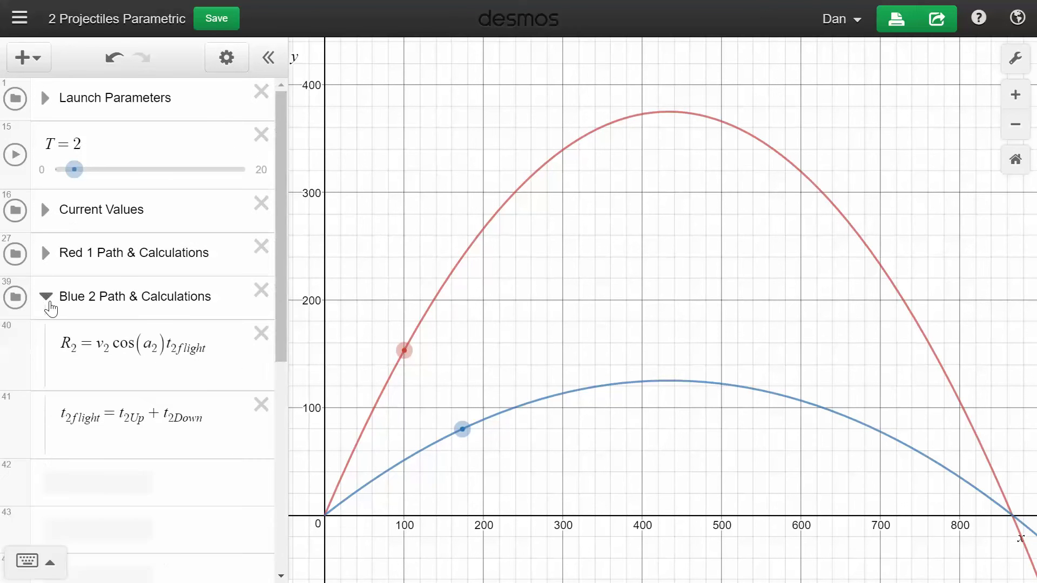
pyautogui.click(49, 303)
pyautogui.click(15, 297)
pyautogui.click(15, 298)
pyautogui.click(16, 259)
pyautogui.click(17, 261)
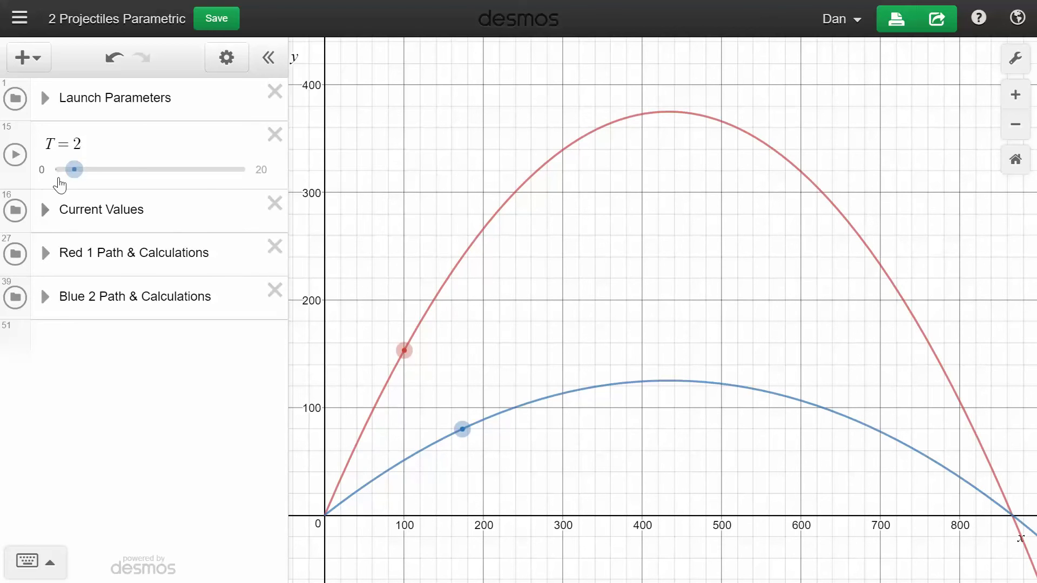
# Step: Review Launch Parameters: a₁ = 60, a₂ = 30, v₁ = v₂ = 100, g = 10, then collapse it
pyautogui.click(45, 99)
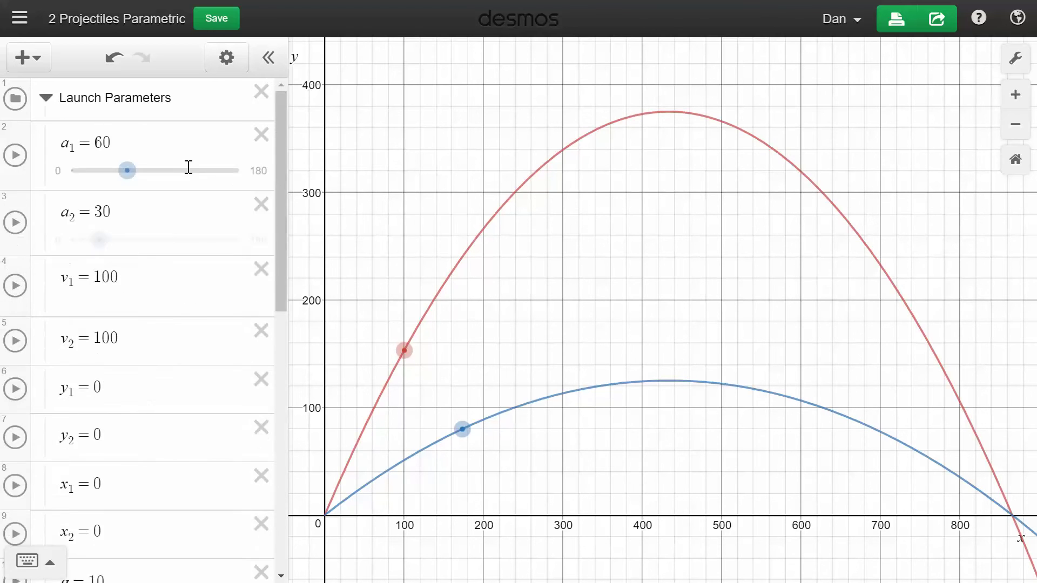
pyautogui.click(284, 311)
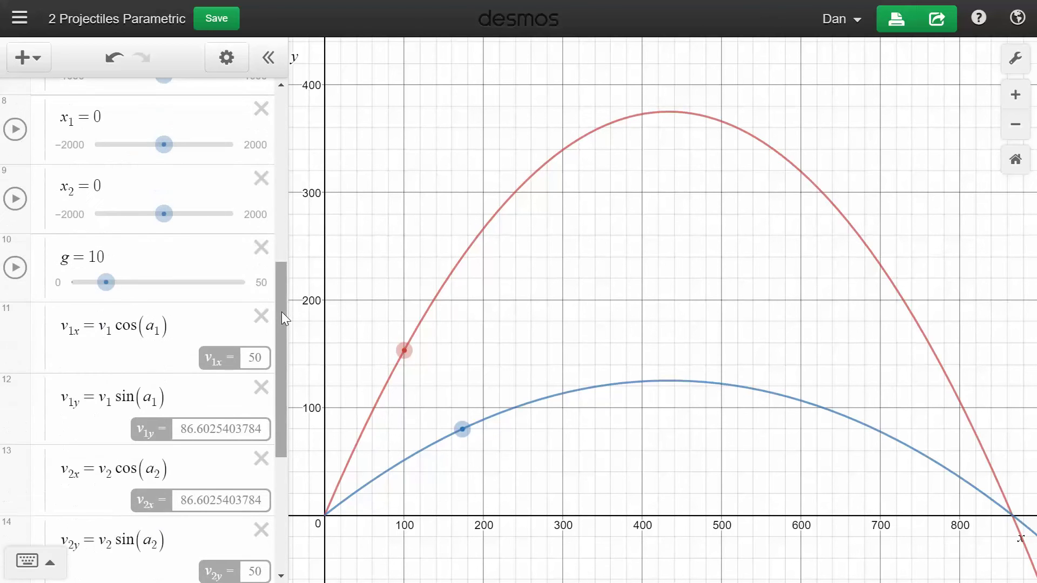
pyautogui.moveTo(281, 286)
pyautogui.mouseDown()
pyautogui.moveTo(283, 261)
pyautogui.moveTo(280, 283)
pyautogui.mouseUp()
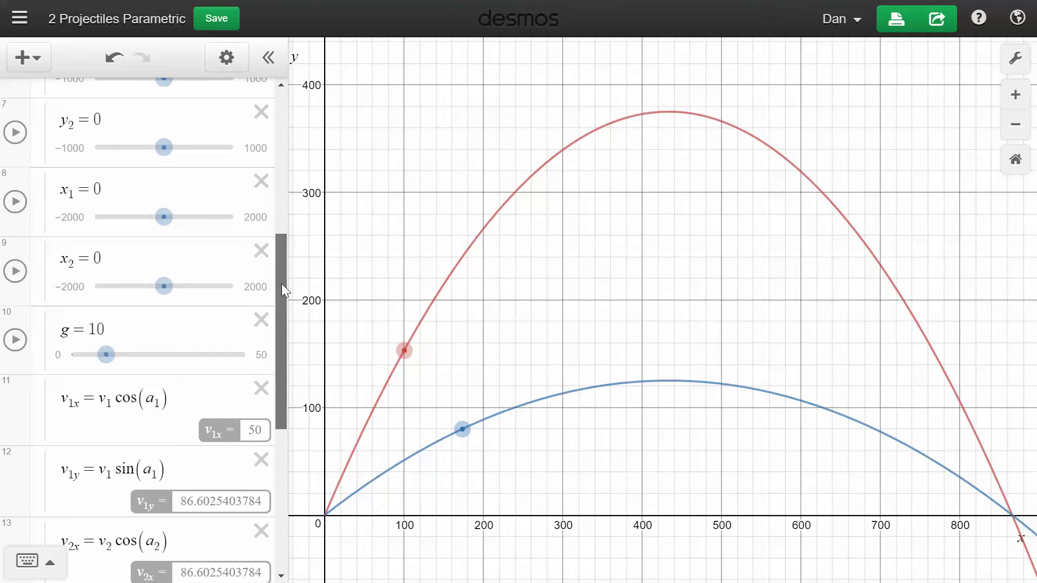
pyautogui.moveTo(281, 284); pyautogui.dragTo(297, 135)
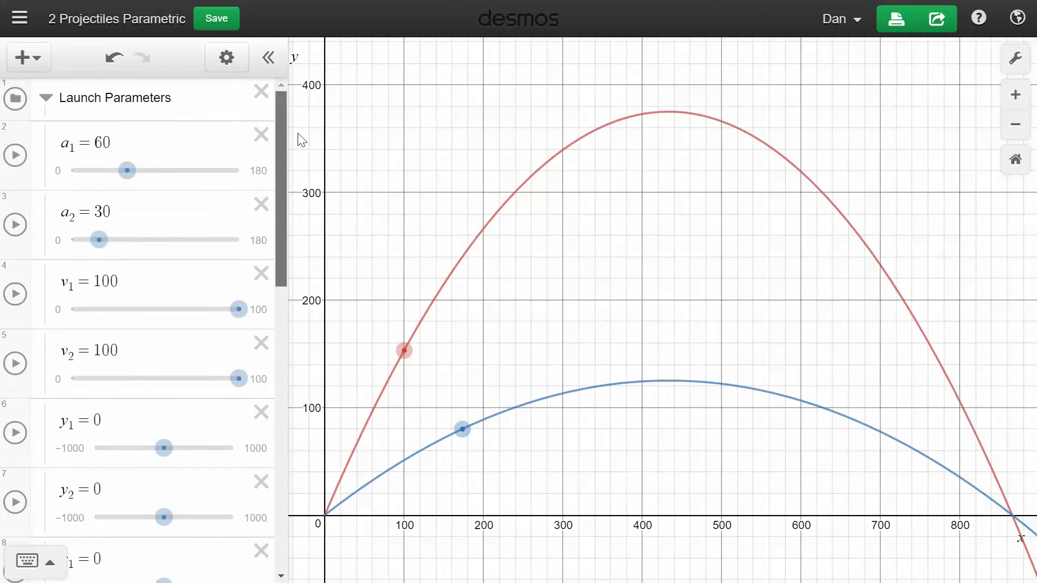
pyautogui.click(46, 98)
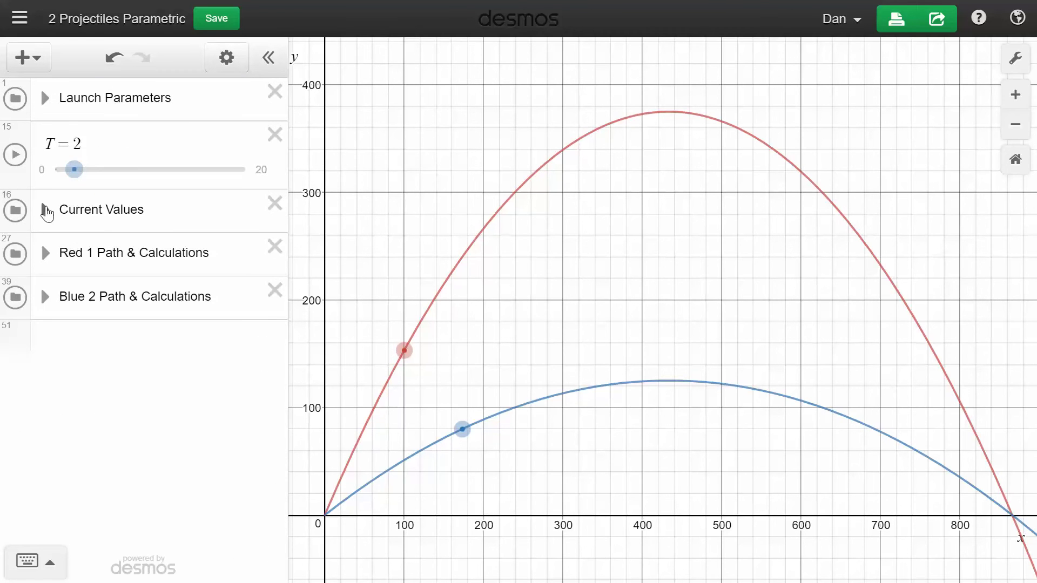
# Step: Drag the red point along its arc to advance T to 7.93, checking Current Values
pyautogui.click(45, 211)
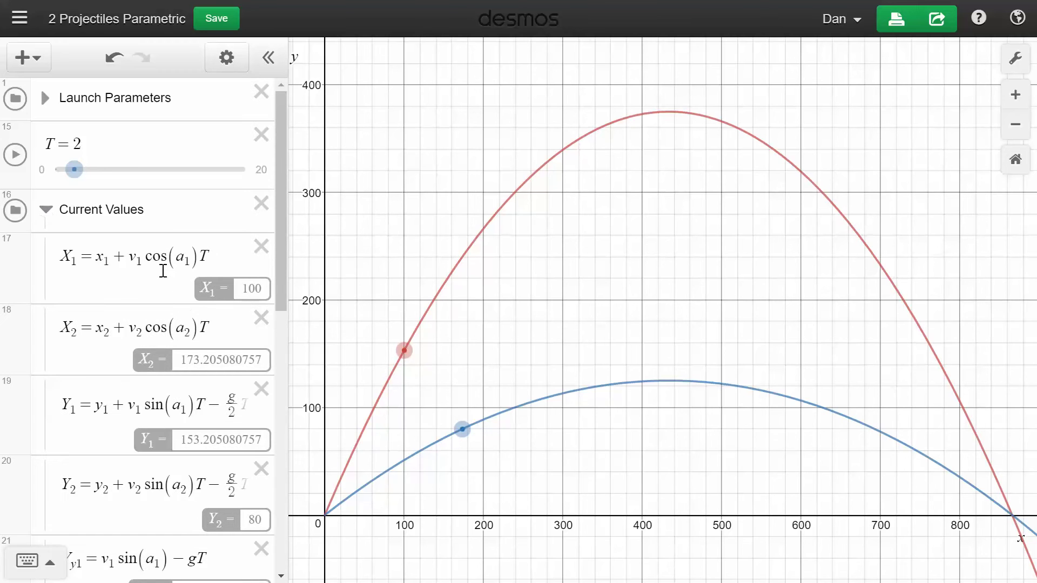
pyautogui.moveTo(406, 352); pyautogui.dragTo(640, 190)
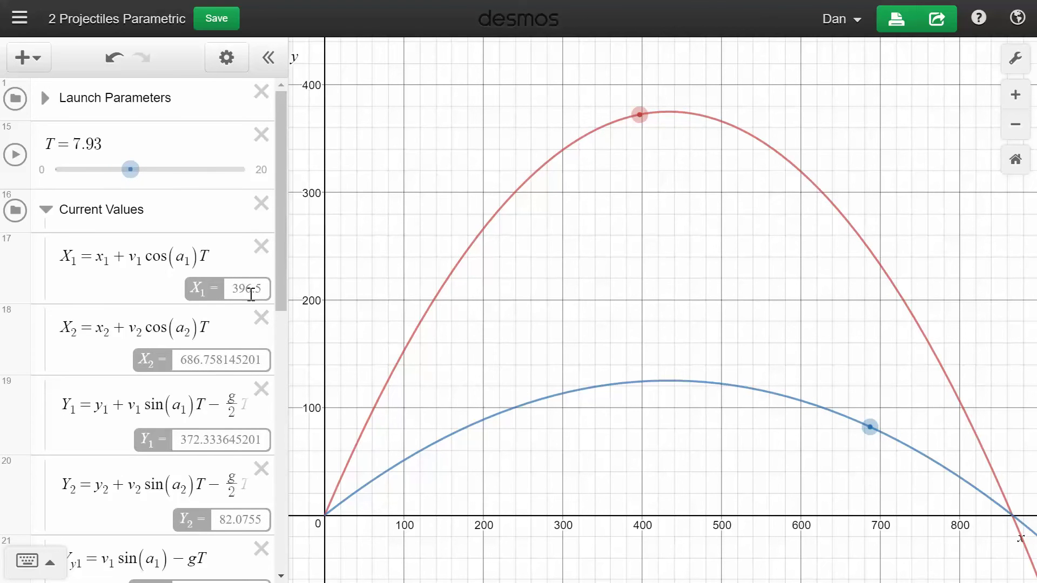
pyautogui.moveTo(280, 242); pyautogui.dragTo(338, 215)
pyautogui.click(45, 209)
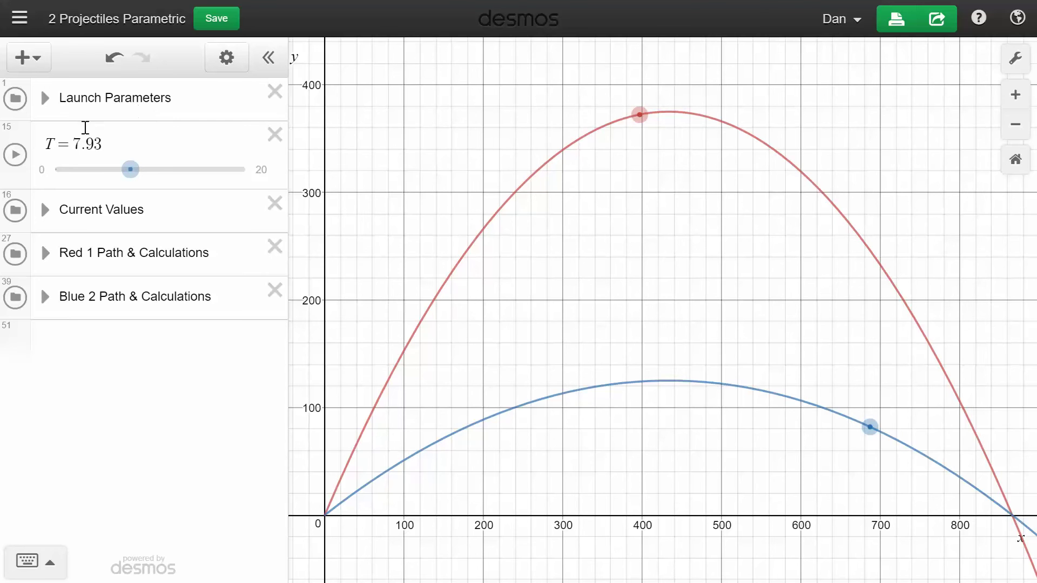
# Step: Set red launch to a₁ = 150 from x₁ = 1170, then advance T to 6.76 where both points meet
pyautogui.click(45, 99)
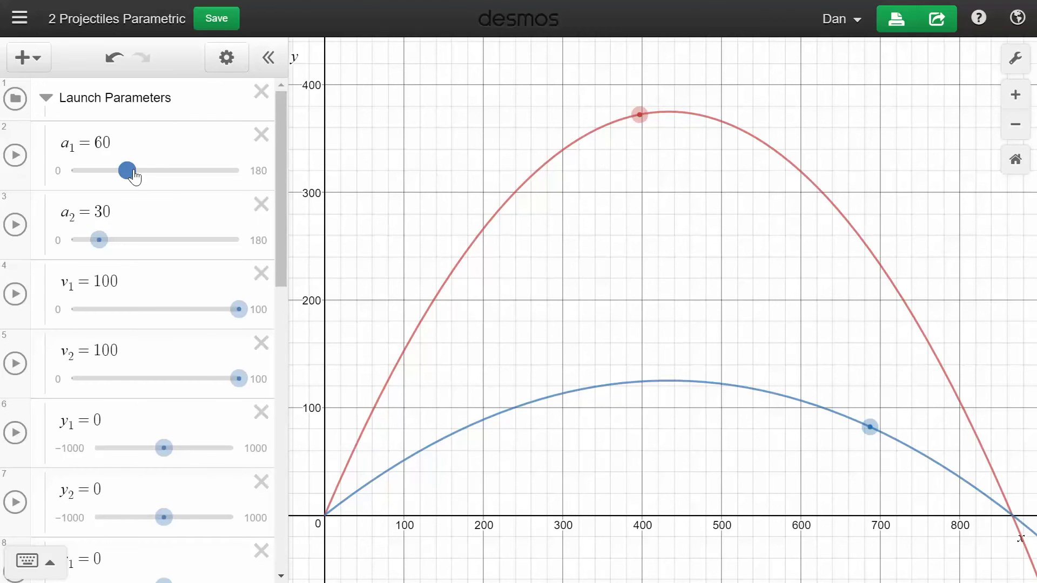
pyautogui.moveTo(132, 174); pyautogui.dragTo(211, 172)
pyautogui.moveTo(281, 209); pyautogui.dragTo(278, 296)
pyautogui.moveTo(170, 372); pyautogui.dragTo(213, 375)
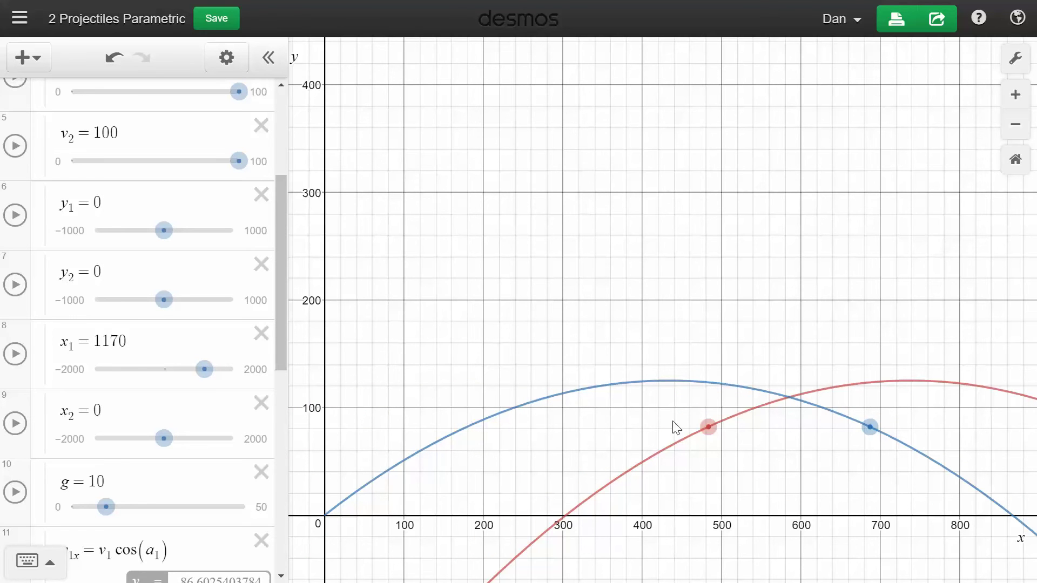
pyautogui.moveTo(709, 427); pyautogui.dragTo(790, 411)
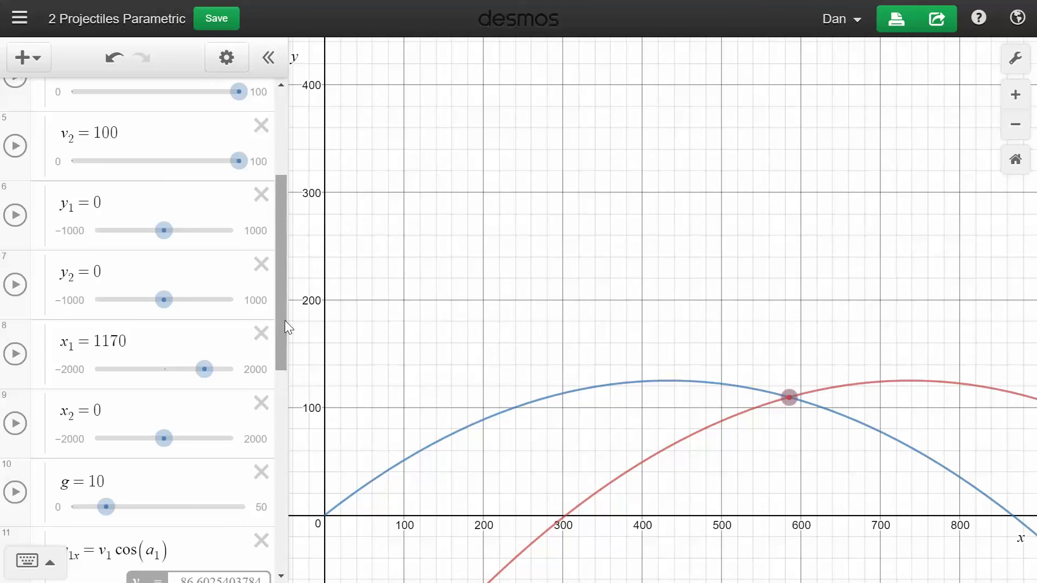
pyautogui.moveTo(284, 321); pyautogui.dragTo(297, 199)
# Step: Confirm in Current Values both projectiles sit at y = 109.512, x ≈ 585, then collapse all folders
pyautogui.click(46, 99)
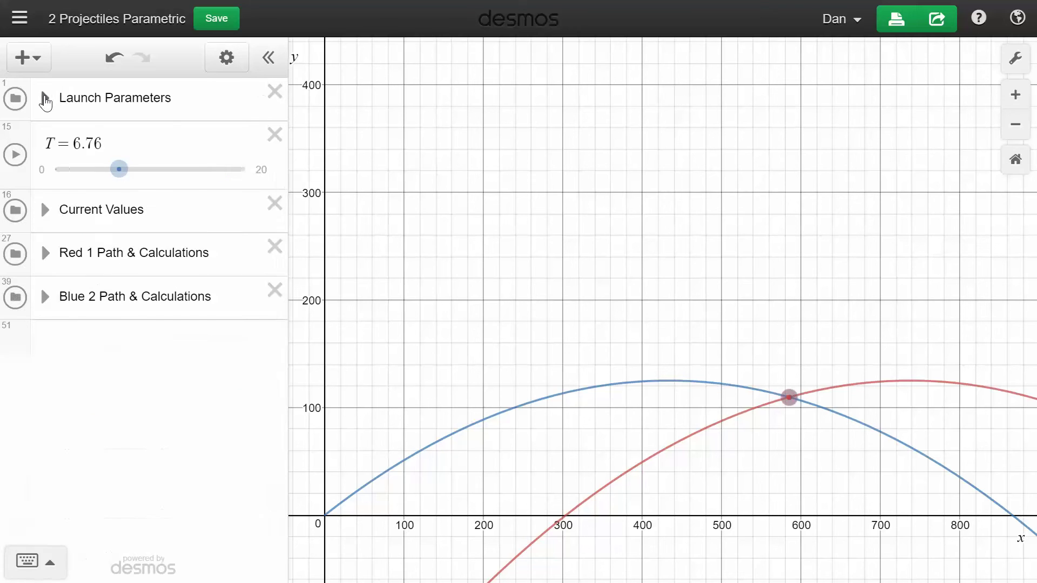
pyautogui.click(45, 210)
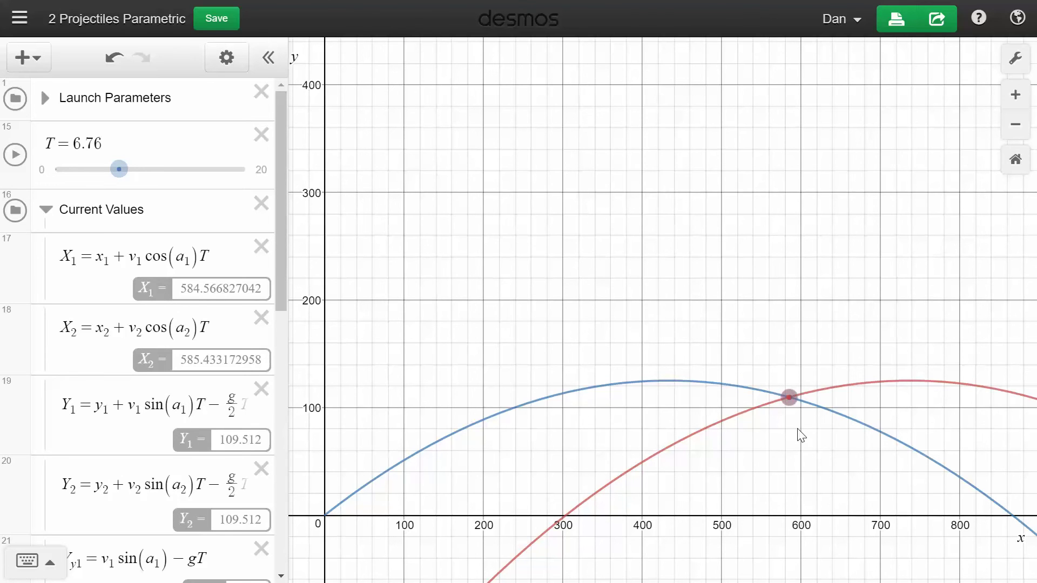
pyautogui.moveTo(280, 220); pyautogui.dragTo(342, 206)
pyautogui.click(45, 210)
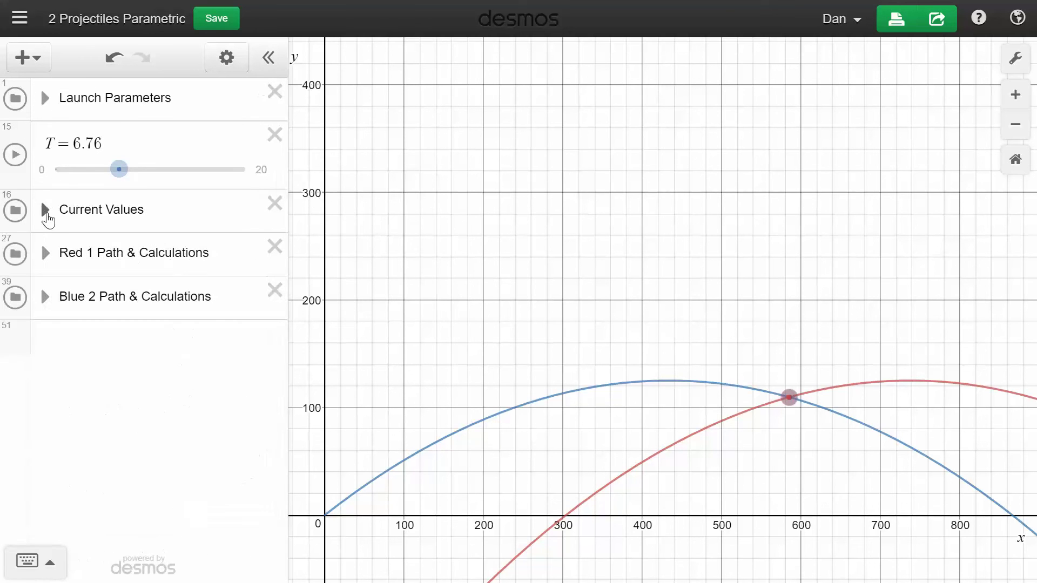
# Step: Hide the red path, rescale the axes to show x up to 1200, and raise a₂ to 51
pyautogui.click(15, 254)
pyautogui.moveTo(387, 407); pyautogui.dragTo(376, 270)
pyautogui.moveTo(891, 491); pyautogui.dragTo(377, 502)
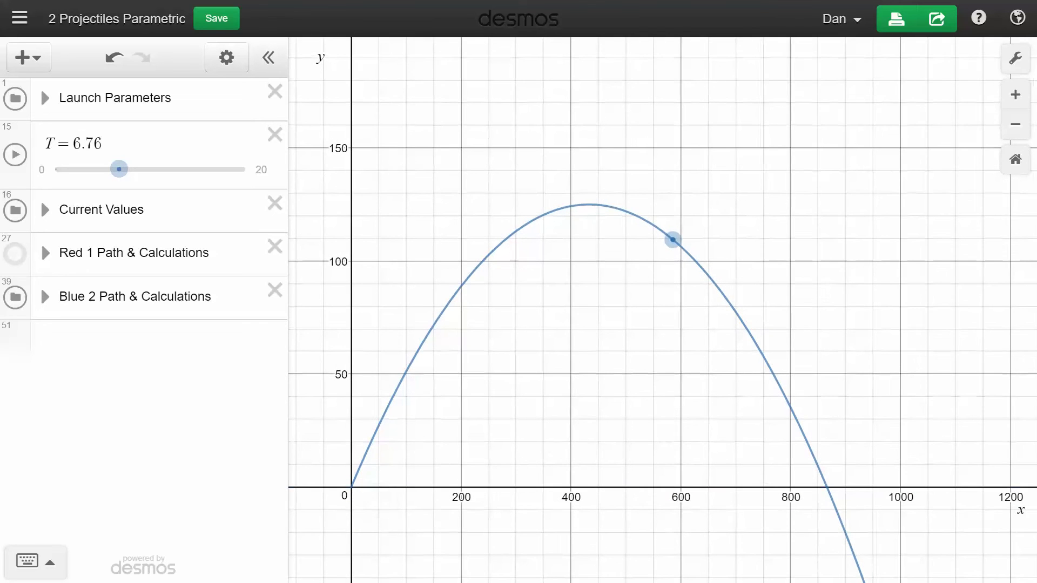
pyautogui.click(46, 100)
pyautogui.moveTo(99, 240); pyautogui.dragTo(123, 241)
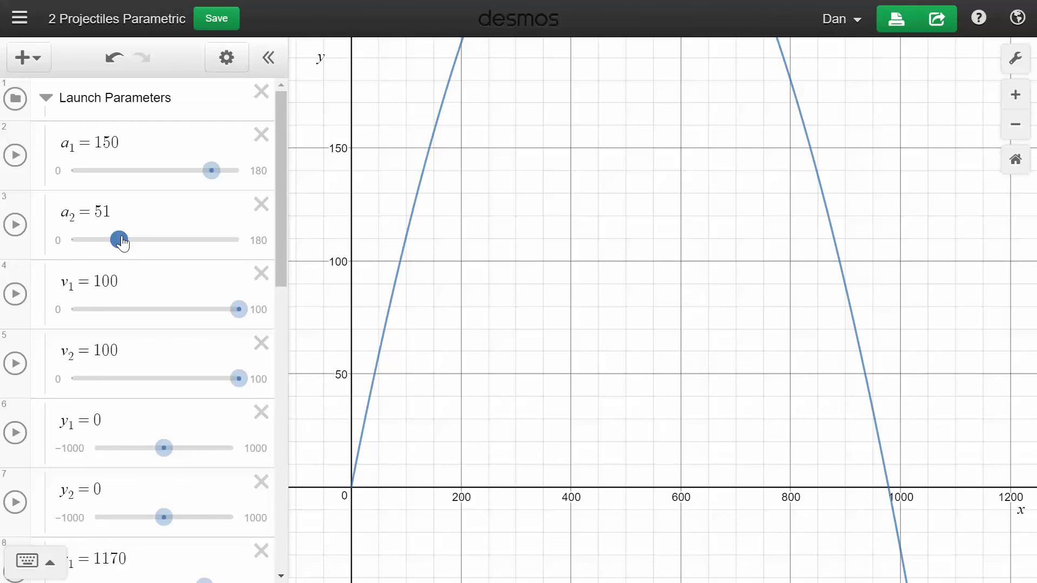
# Step: Zoom out and set a₂ to 46, so the blue arc peaks near y ≈ 260 and lands near x = 1000
pyautogui.scroll(-5, 355, 447)
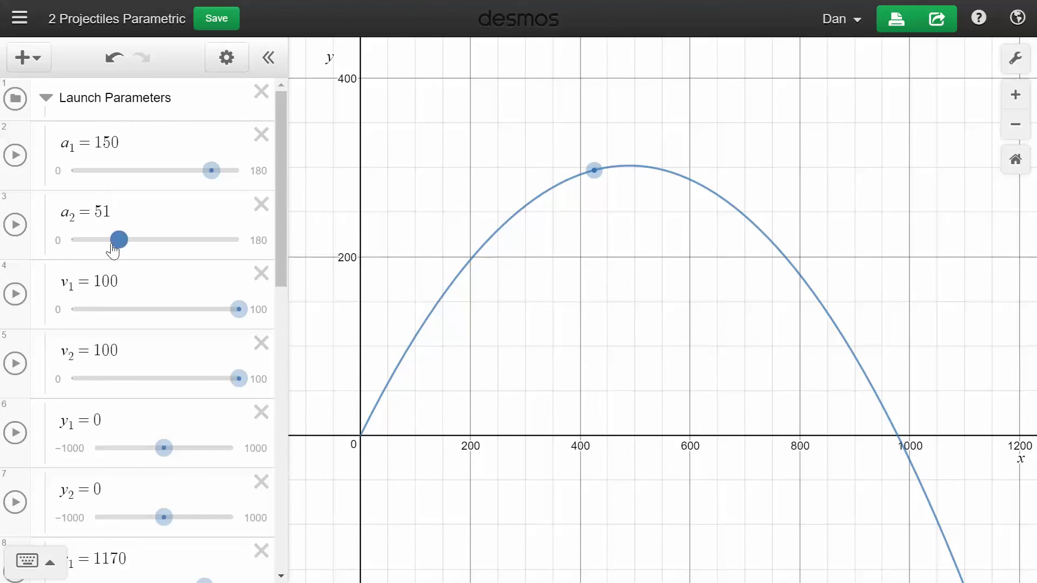
pyautogui.moveTo(117, 246)
pyautogui.mouseDown()
pyautogui.moveTo(95, 250)
pyautogui.moveTo(130, 249)
pyautogui.moveTo(111, 245)
pyautogui.mouseUp()
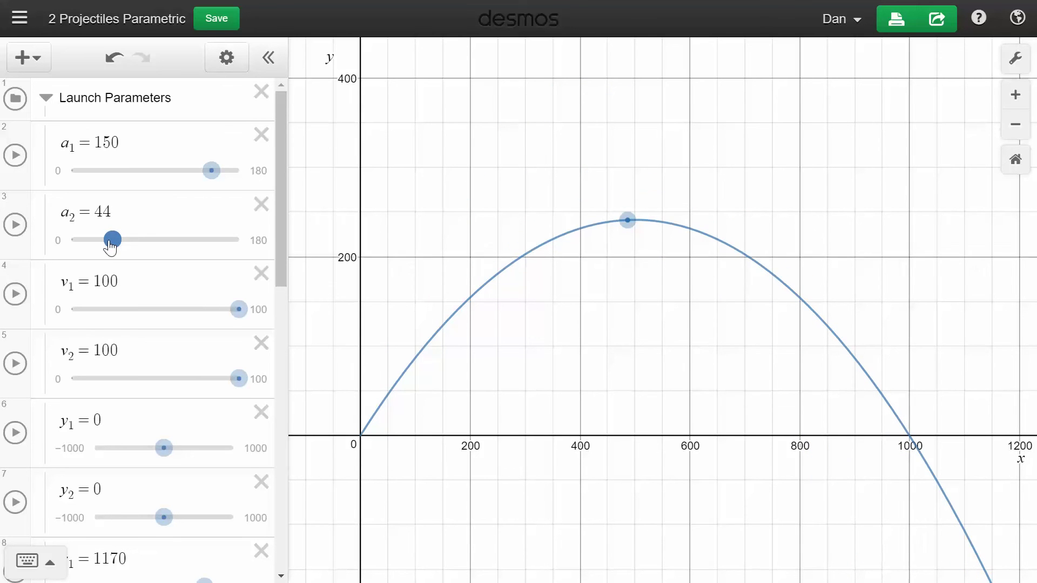
pyautogui.moveTo(110, 246); pyautogui.dragTo(112, 247)
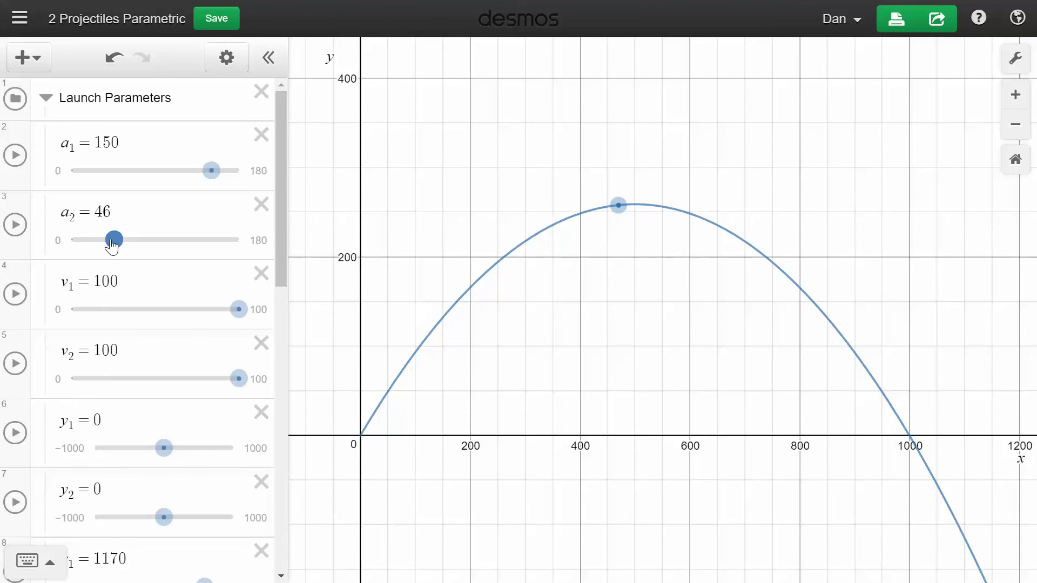
pyautogui.click(101, 213)
# Step: Change the blue launch angle a2 to 45
pyautogui.press('Delete')
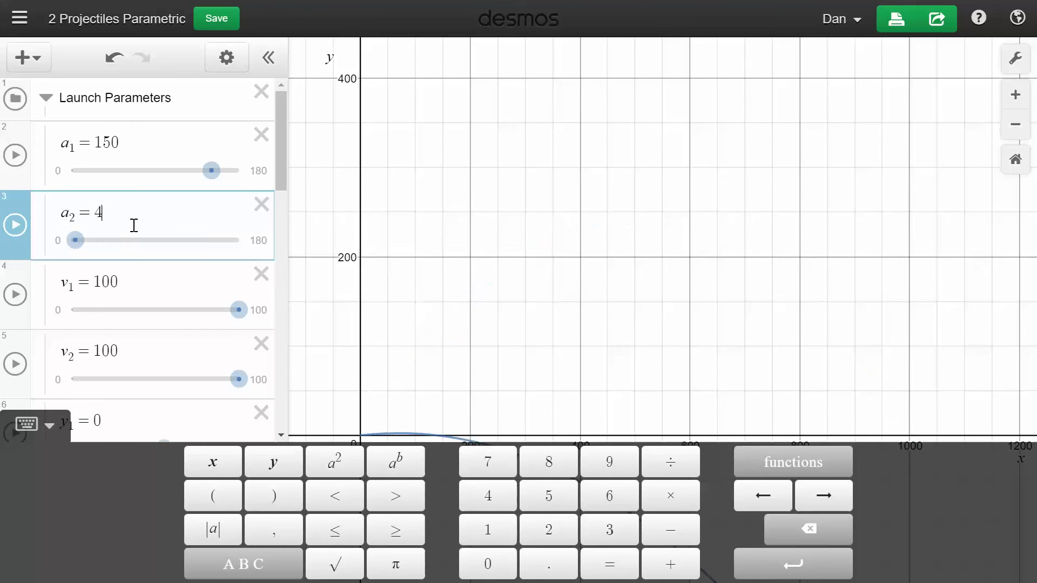
pyautogui.write('45')
pyautogui.press('BackSpace')
pyautogui.press('BackSpace')
pyautogui.write('5')
# Step: Raise the blue launch height y2 to 190, recentre the graph, and try other a2 angles before returning to 45
pyautogui.moveTo(281, 152); pyautogui.dragTo(273, 207)
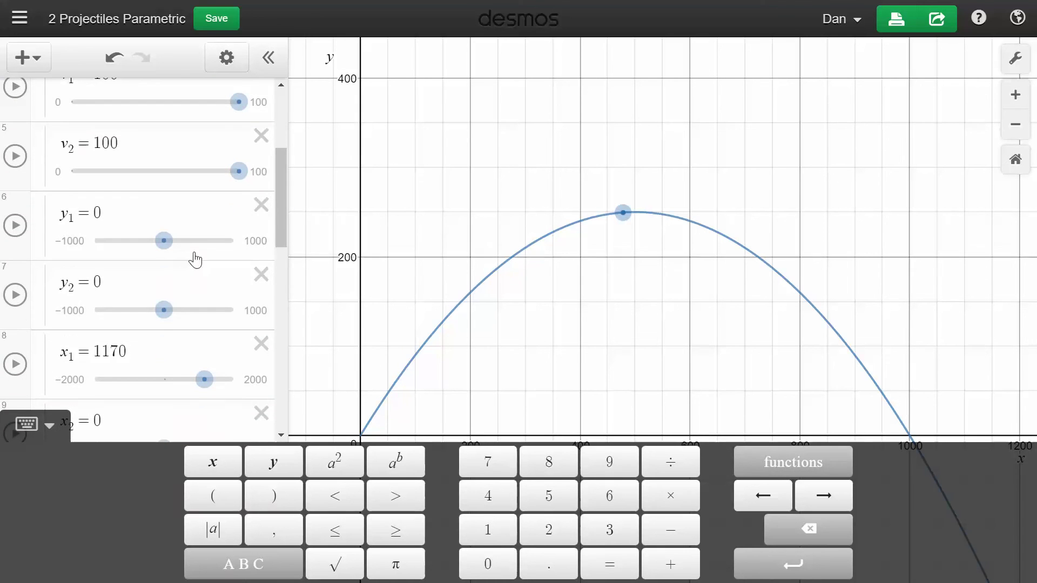
pyautogui.moveTo(163, 308); pyautogui.dragTo(180, 306)
pyautogui.moveTo(588, 271); pyautogui.dragTo(570, 316)
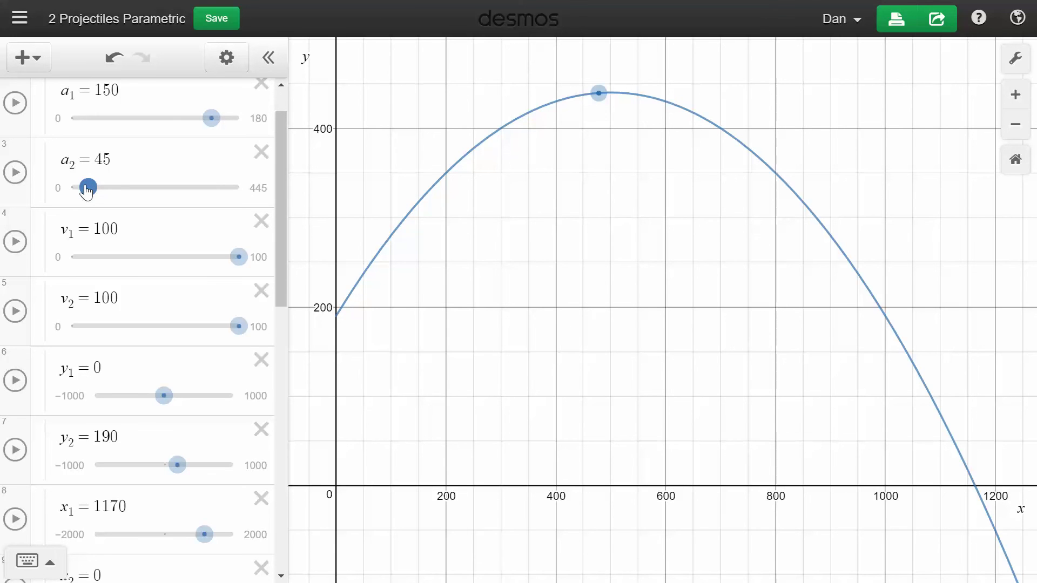
pyautogui.moveTo(87, 191); pyautogui.dragTo(86, 190)
# Step: Set the a2 slider's maximum to 90
pyautogui.click(255, 190)
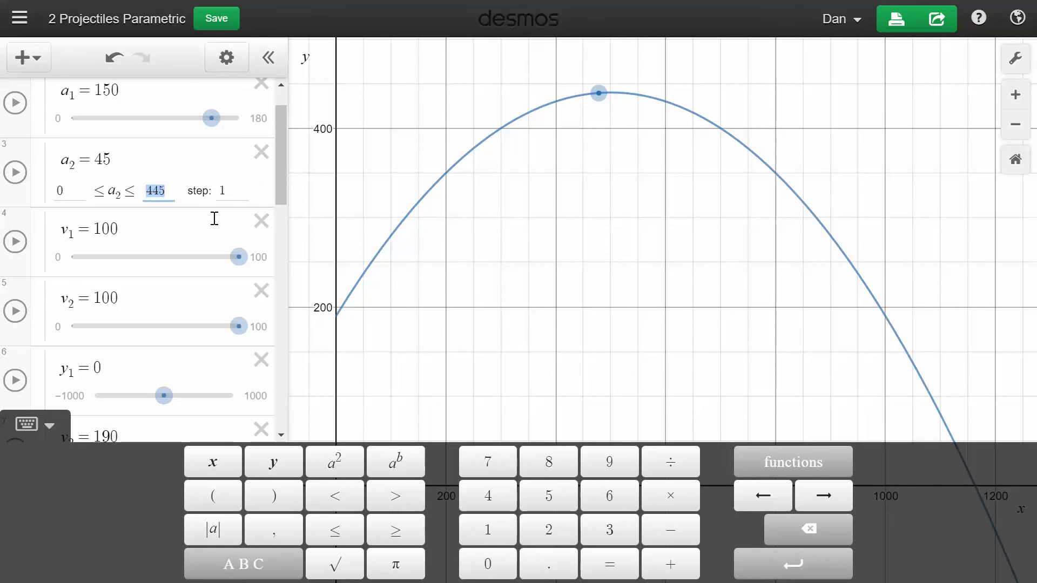
pyautogui.write('90')
pyautogui.click(240, 195)
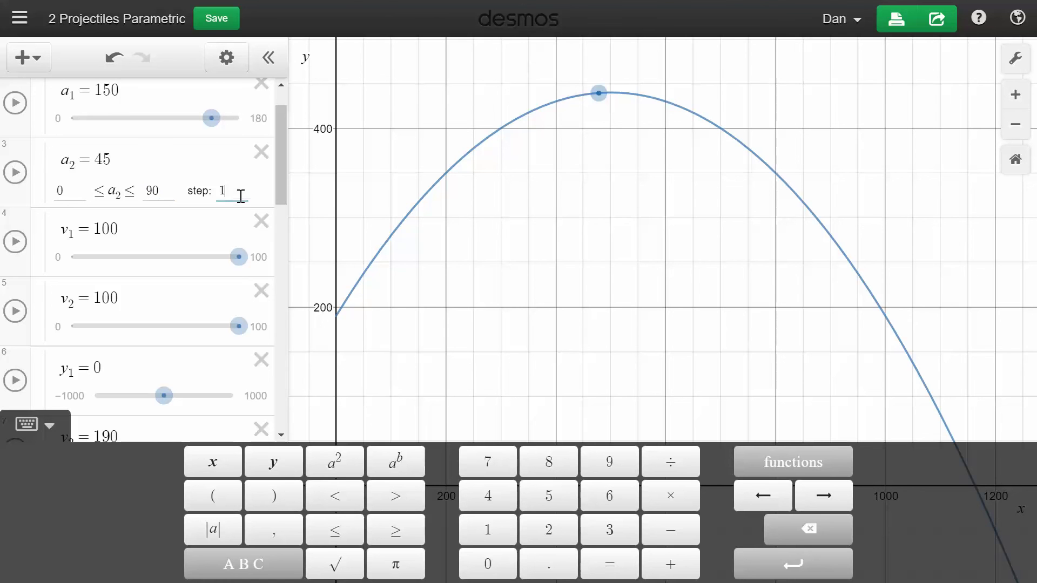
# Step: Animate the a2 launch angle at 0.1x speed
pyautogui.click(15, 173)
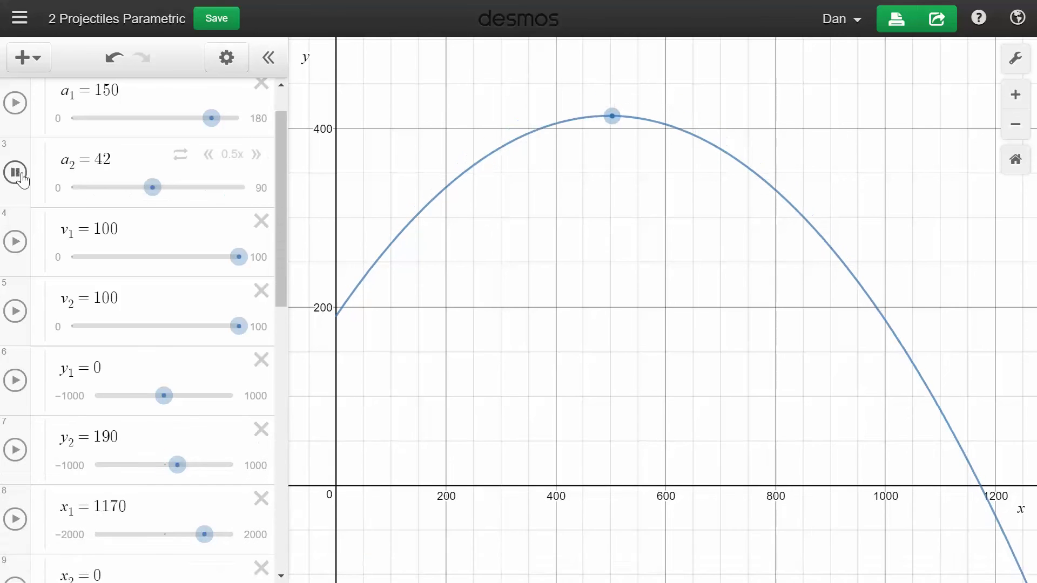
pyautogui.click(210, 155)
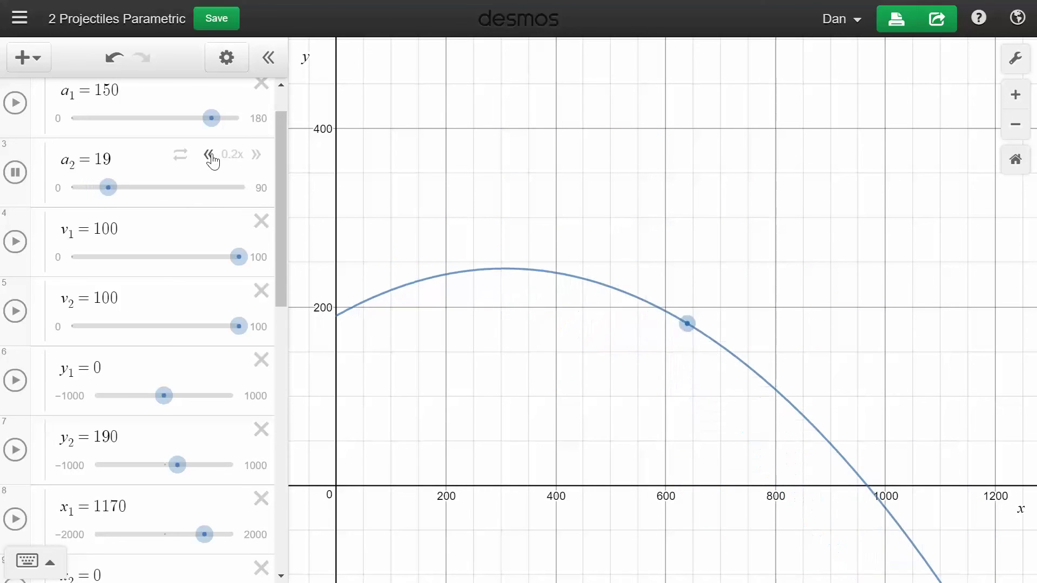
pyautogui.click(210, 155)
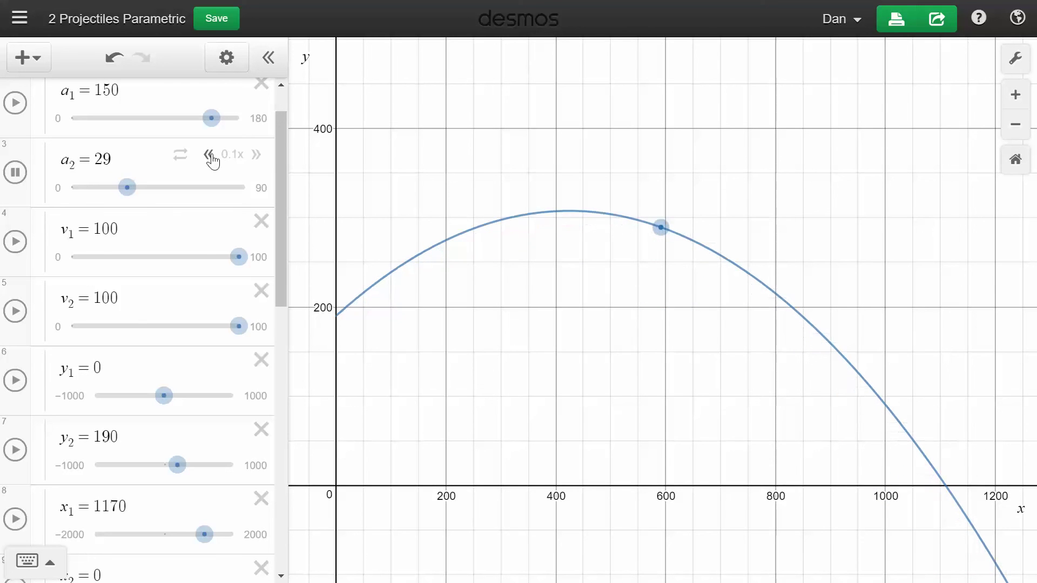
# Step: Stop the a2 animation at 34, adjust red speed v1, and show the red path again
pyautogui.click(25, 178)
pyautogui.moveTo(238, 258); pyautogui.dragTo(196, 261)
pyautogui.moveTo(281, 251); pyautogui.dragTo(285, 515)
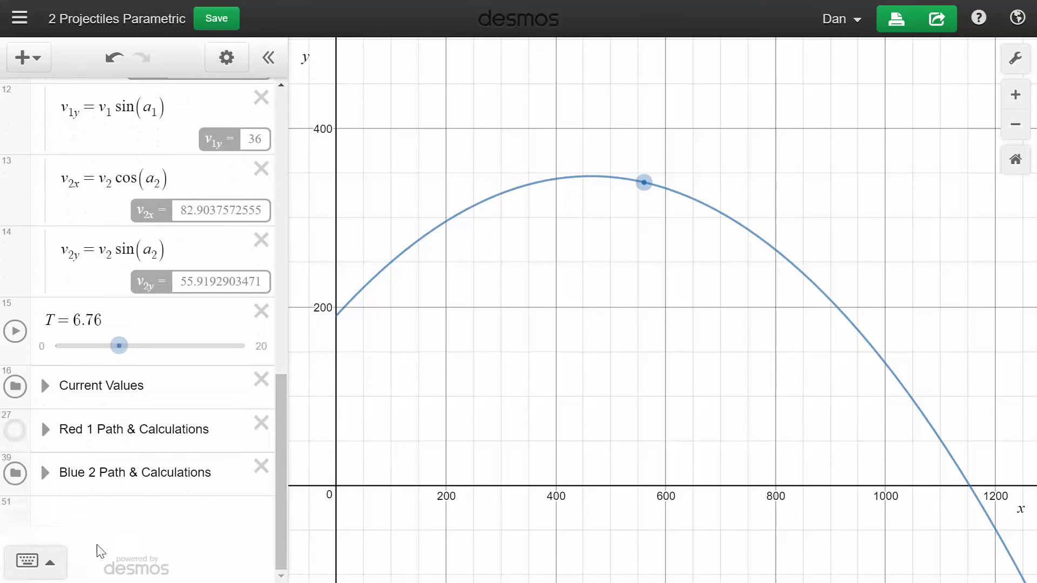
pyautogui.click(15, 431)
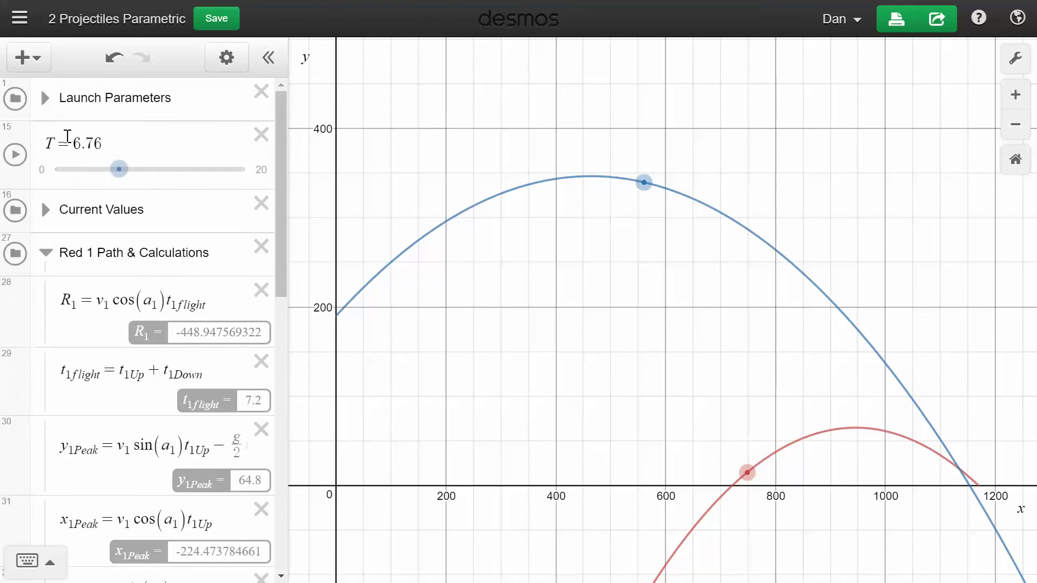
# Step: Set time T so the blue point sits near its peak, with Current Values expanded
pyautogui.moveTo(119, 169)
pyautogui.mouseDown()
pyautogui.moveTo(132, 169)
pyautogui.moveTo(105, 169)
pyautogui.mouseUp()
pyautogui.moveTo(573, 177); pyautogui.dragTo(541, 181)
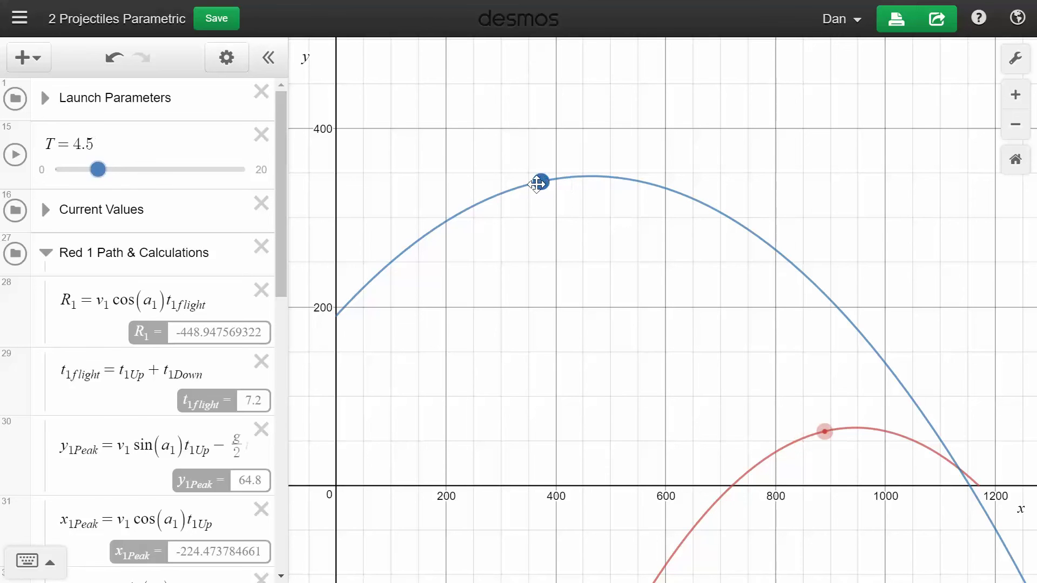
pyautogui.click(48, 212)
pyautogui.moveTo(540, 181); pyautogui.dragTo(553, 220)
# Step: Zoom the graph out until both projectile arcs are fully visible
pyautogui.scroll(3, 552, 220)
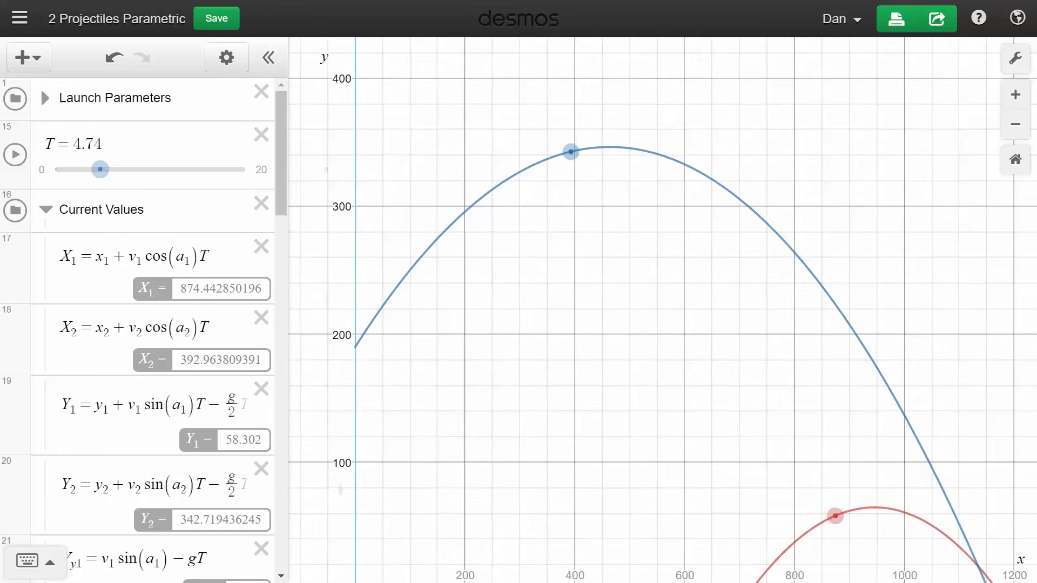
pyautogui.scroll(-3, 663, 310)
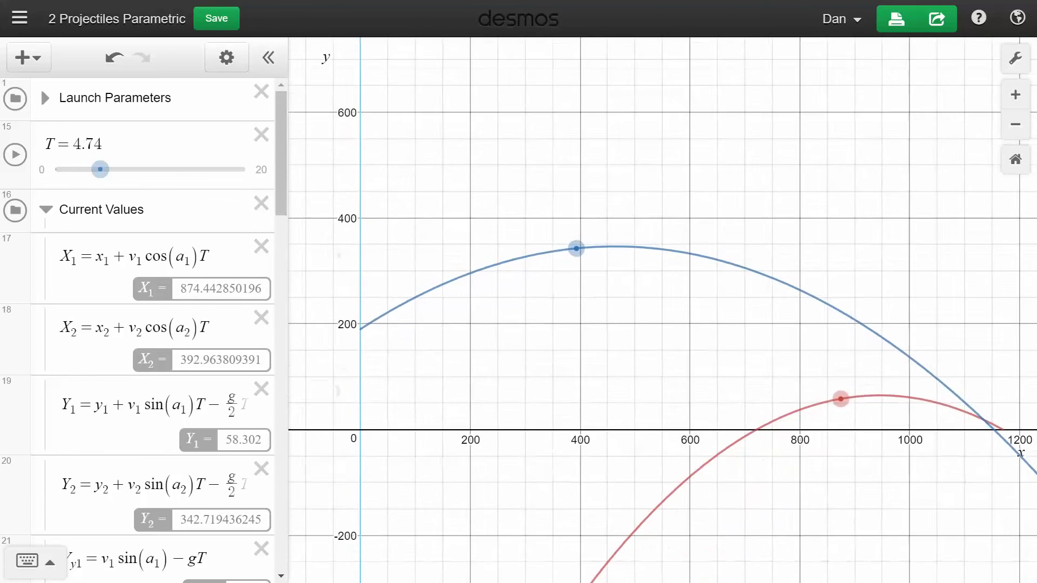
pyautogui.scroll(3, 663, 310)
pyautogui.scroll(-3, 416, 498)
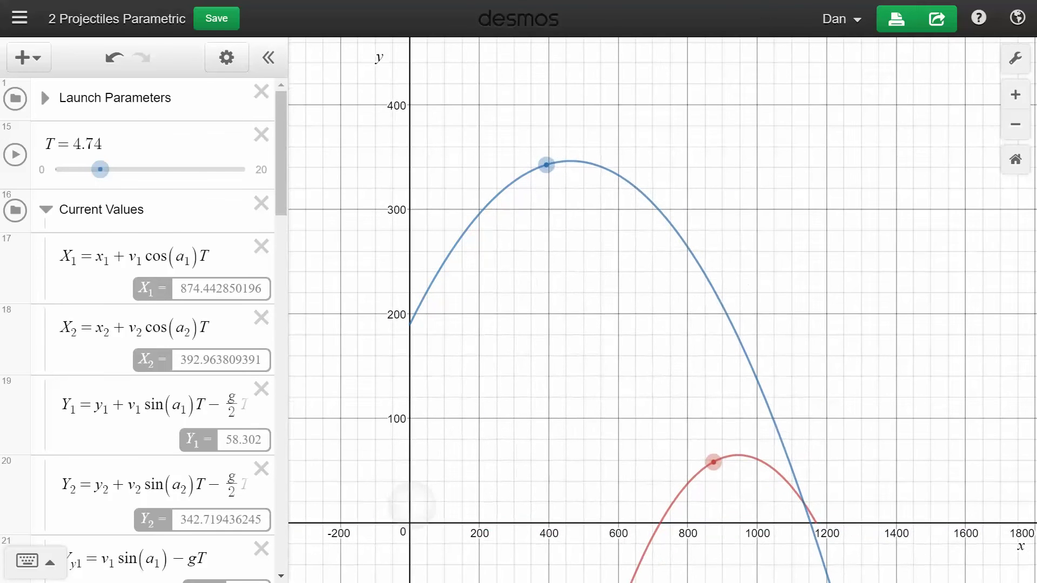